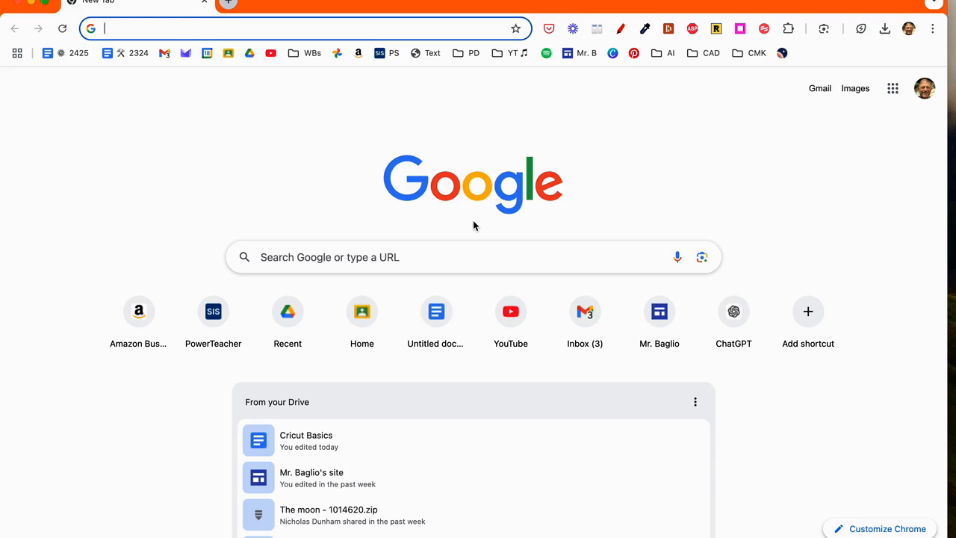
- Switch to Cricut Design Space and start a new blank project
{"action": "mouse_move", "coordinate": [220, 536]}
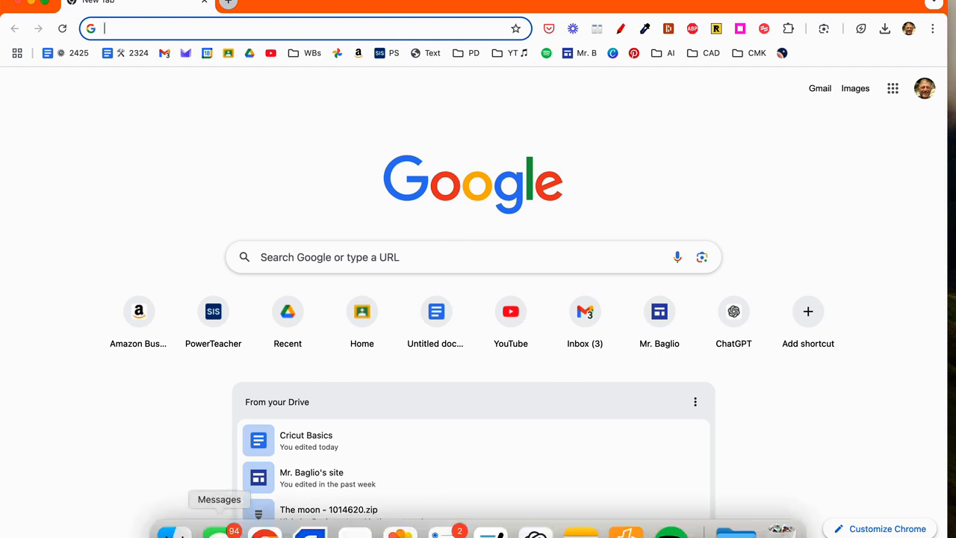
{"action": "left_click", "coordinate": [355, 530]}
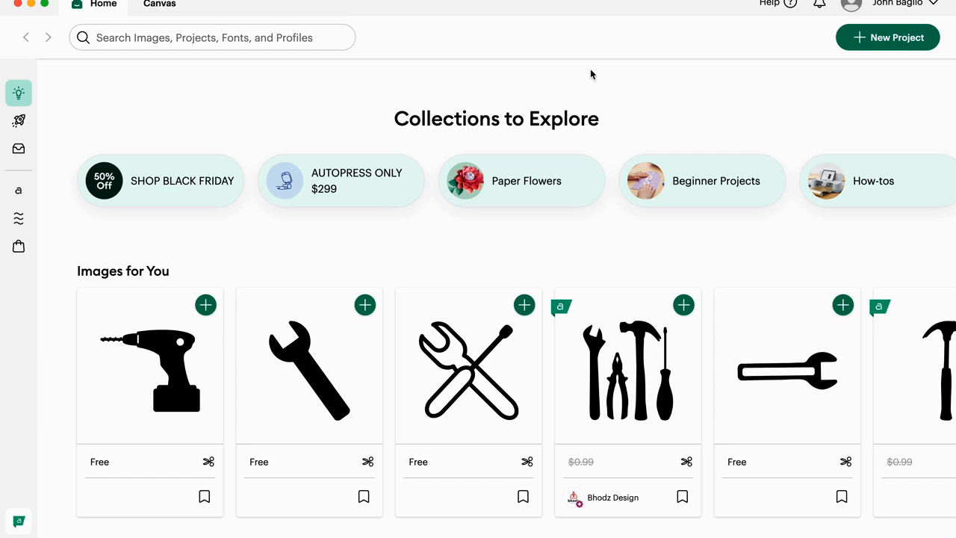
{"action": "left_click", "coordinate": [906, 45]}
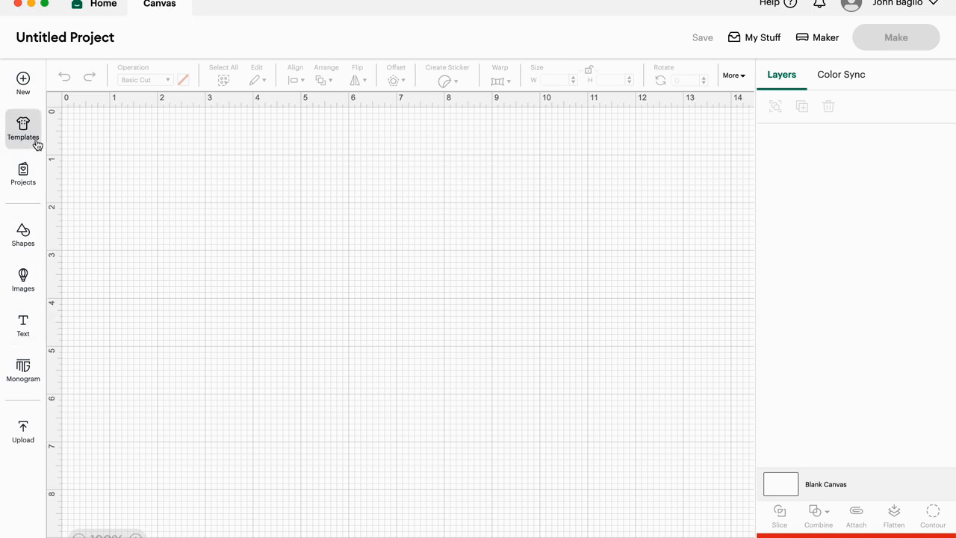
- Add a text object with the teacher's title and surname and move it up to about the 2-inch mark on the canvas
{"action": "left_click", "coordinate": [23, 322]}
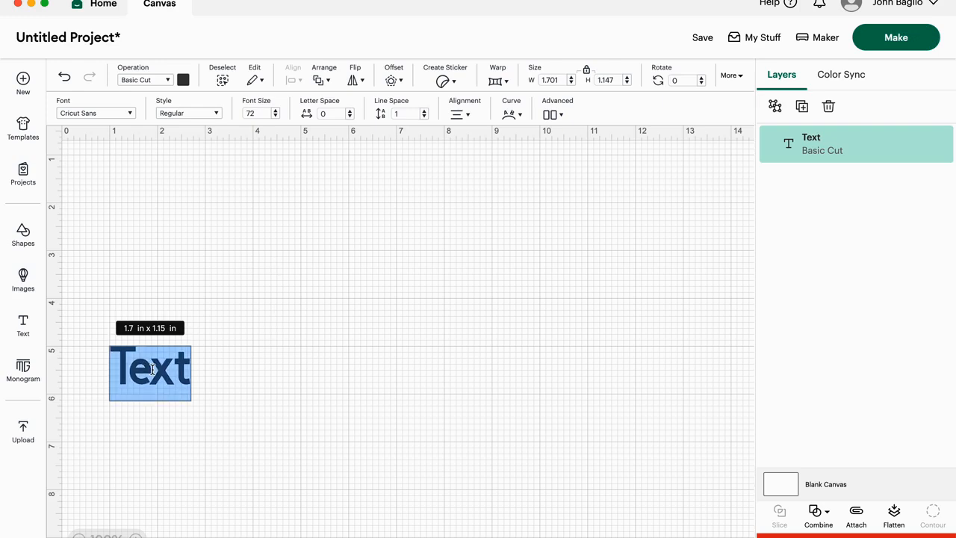
{"action": "type", "text": "Mr. Baglijo"}
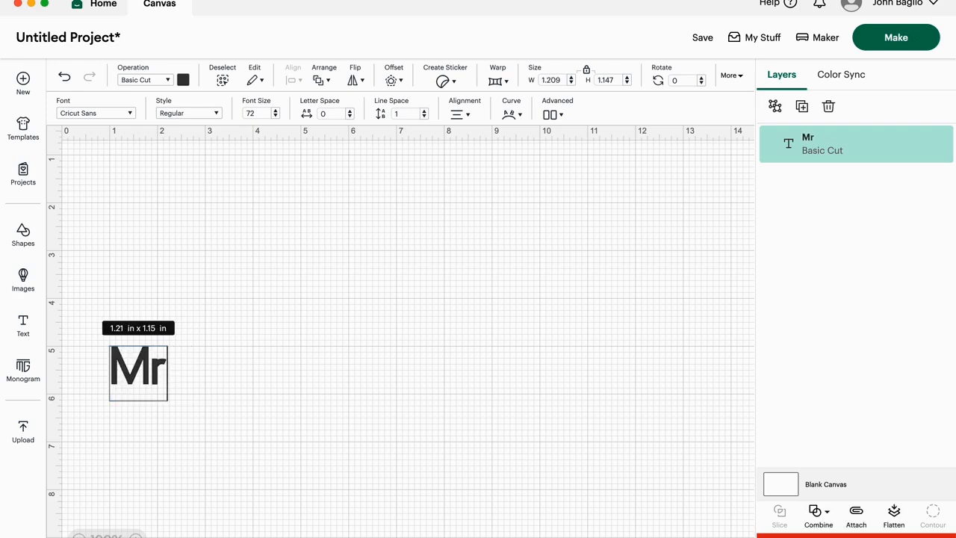
{"action": "key", "text": "BackSpace"}
{"action": "key", "text": "BackSpace"}
{"action": "key", "text": "BackSpace"}
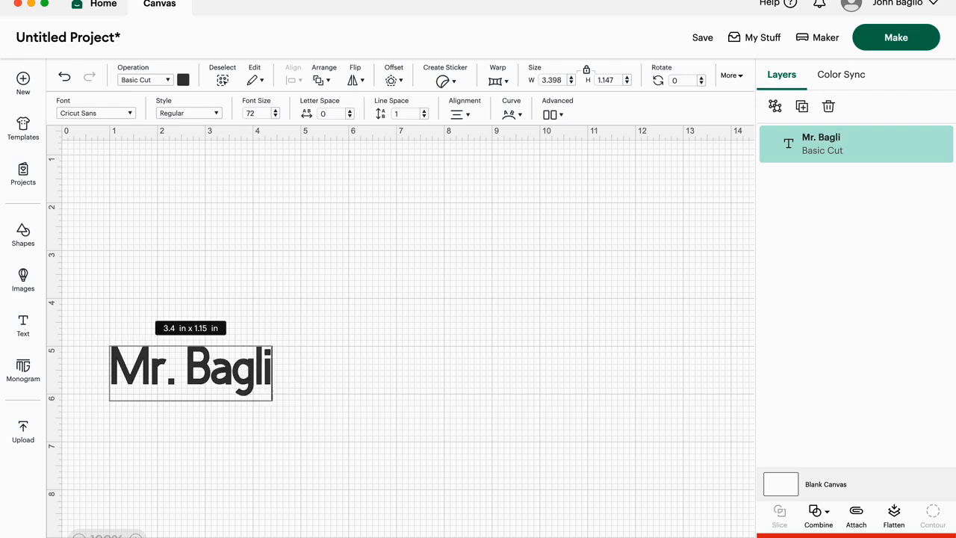
{"action": "type", "text": "io"}
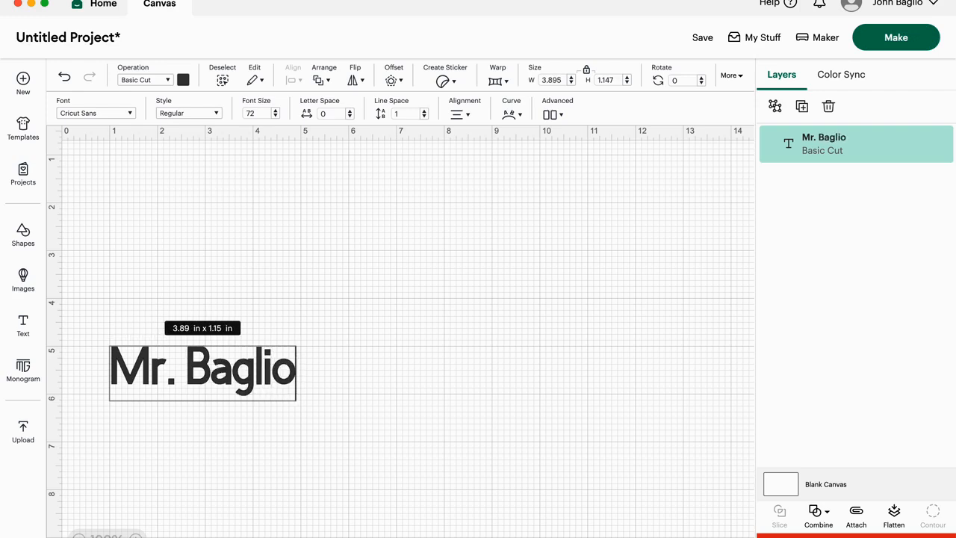
{"action": "left_click", "coordinate": [345, 337]}
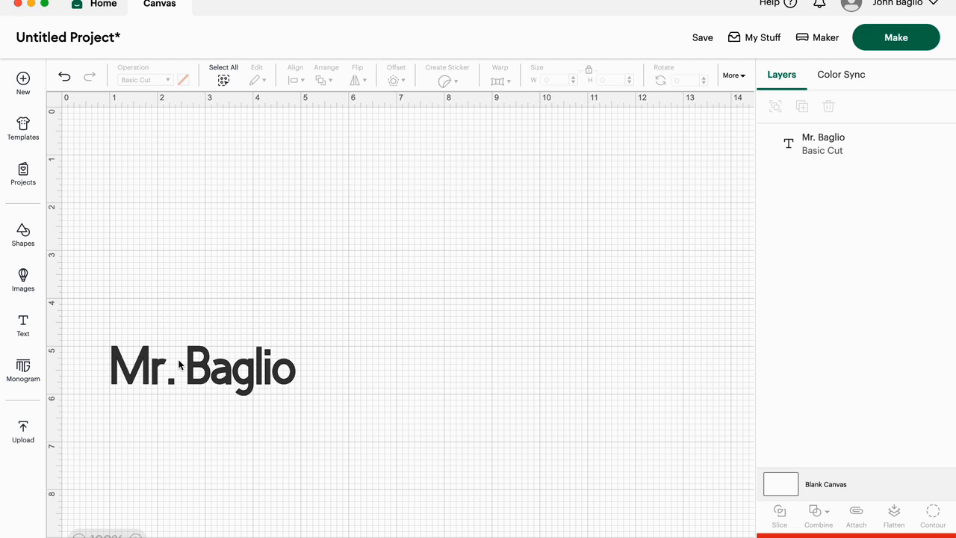
{"action": "left_click", "coordinate": [199, 374]}
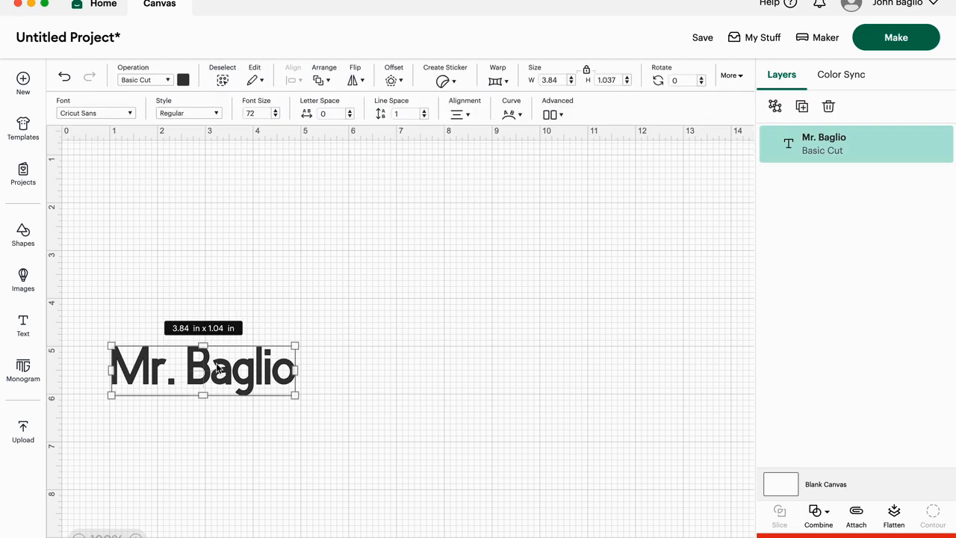
{"action": "left_click_drag", "start_coordinate": [213, 364], "coordinate": [235, 223]}
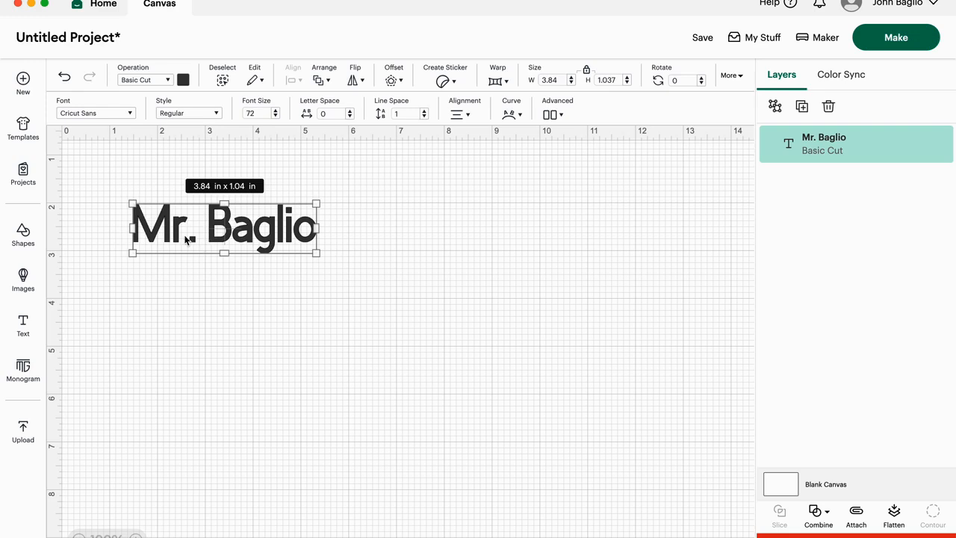
- Duplicate the name text five times and spread several copies out below the original
{"action": "key", "text": "super+d"}
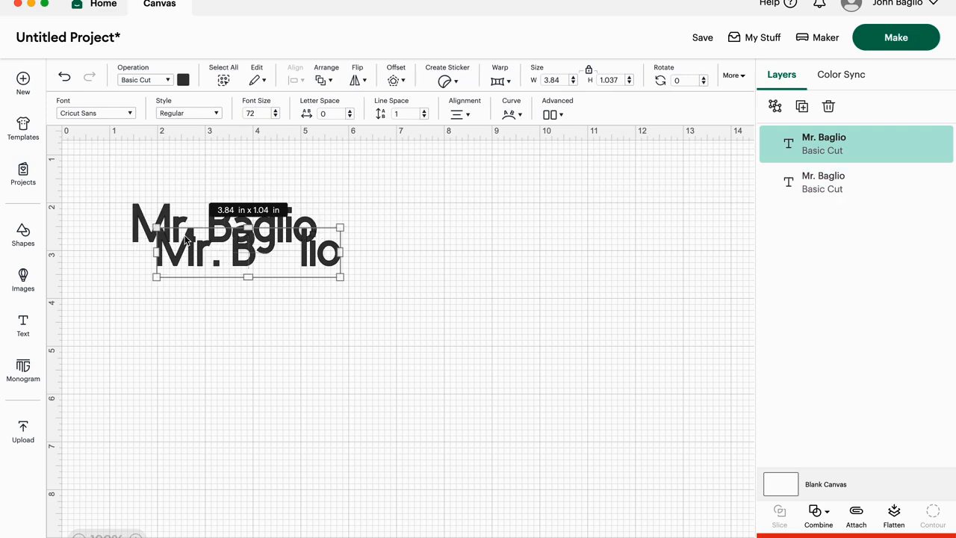
{"action": "left_click_drag", "start_coordinate": [223, 261], "coordinate": [203, 291]}
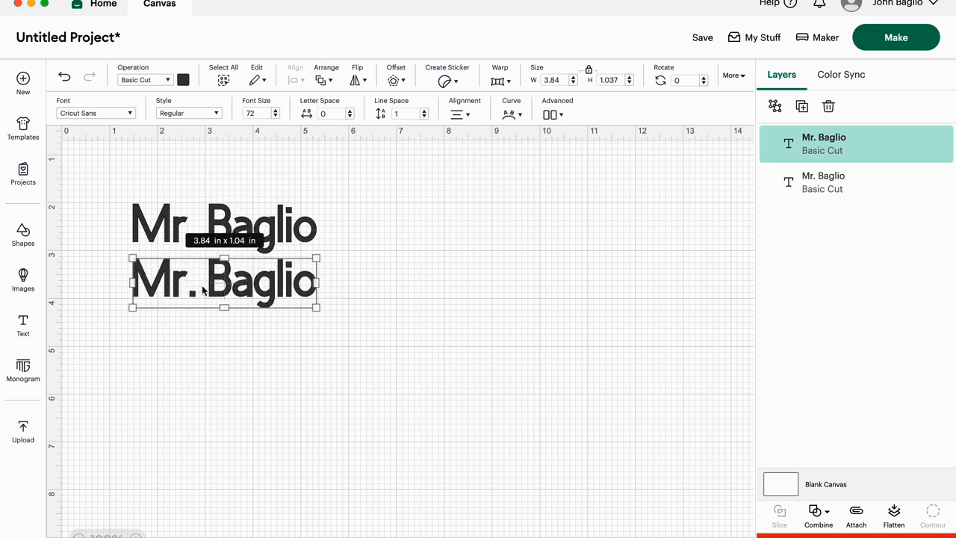
{"action": "key", "text": "super+d"}
{"action": "key", "text": "super+d"}
{"action": "key", "text": "super+d"}
{"action": "key", "text": "super+d"}
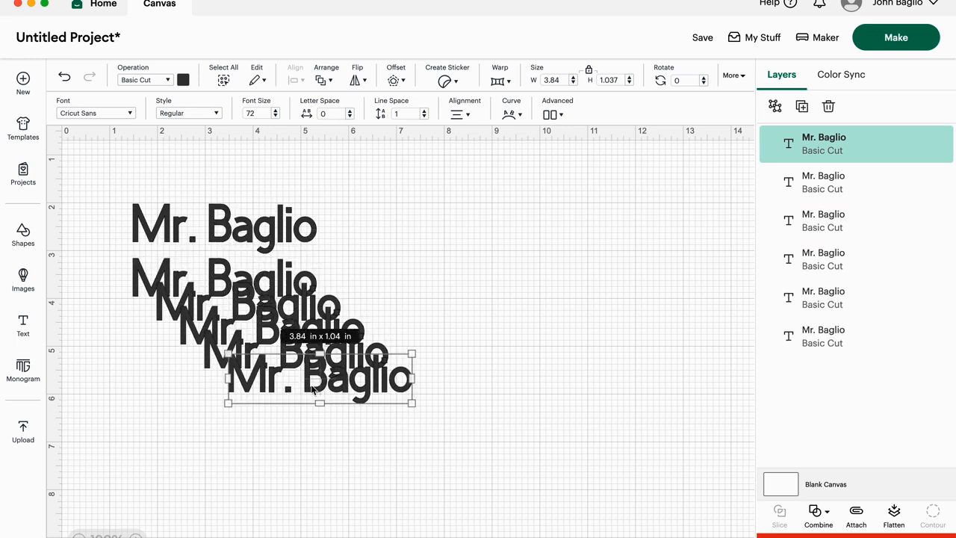
{"action": "left_click_drag", "start_coordinate": [275, 378], "coordinate": [176, 424]}
{"action": "left_click_drag", "start_coordinate": [235, 357], "coordinate": [155, 368]}
{"action": "left_click_drag", "start_coordinate": [310, 333], "coordinate": [351, 316]}
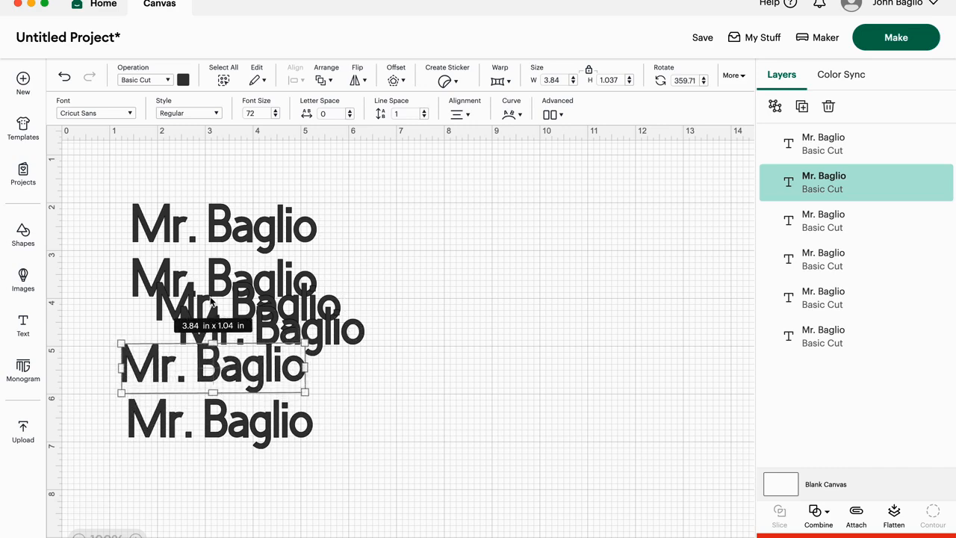
- Select all the name texts and delete them from the canvas
{"action": "left_click", "coordinate": [96, 250]}
{"action": "left_click_drag", "start_coordinate": [153, 273], "coordinate": [396, 465]}
{"action": "key", "text": "Delete"}
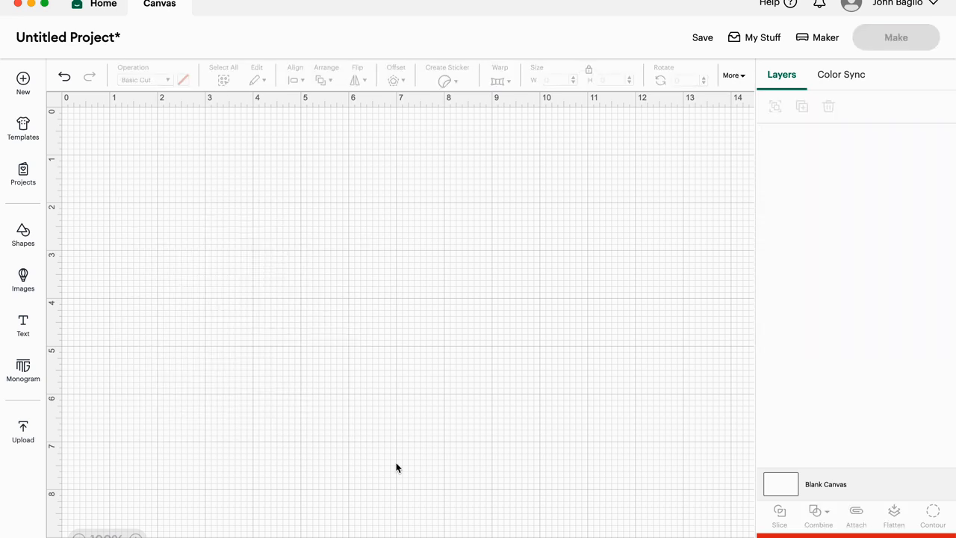
- Add a new text object and search the Cricut fonts for "typewriter"
{"action": "left_click", "coordinate": [24, 321]}
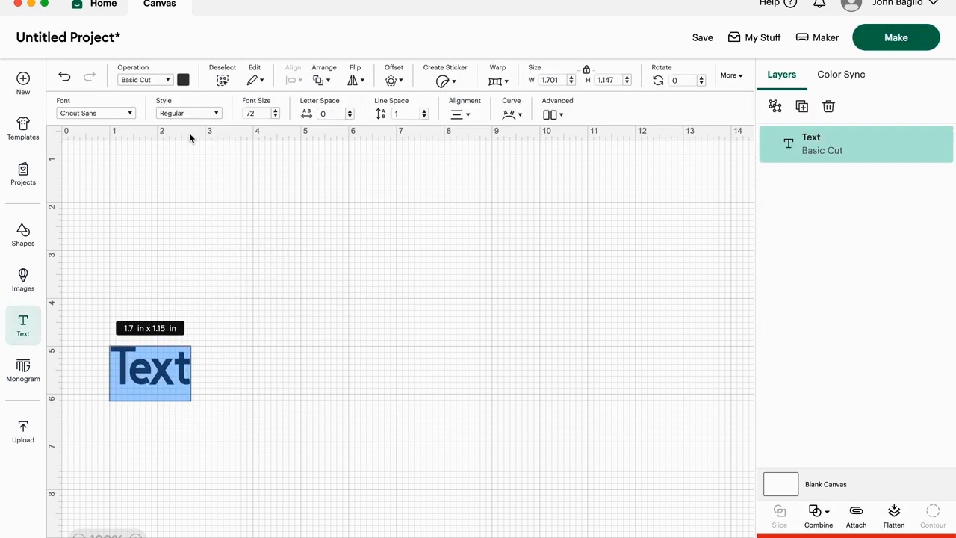
{"action": "left_click", "coordinate": [130, 115]}
{"action": "left_click", "coordinate": [138, 114]}
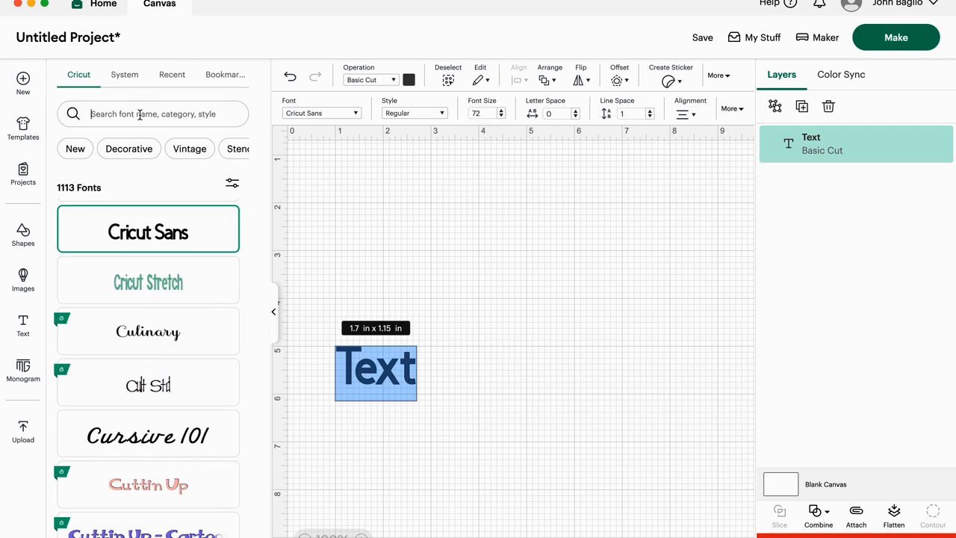
{"action": "type", "text": "typewriter"}
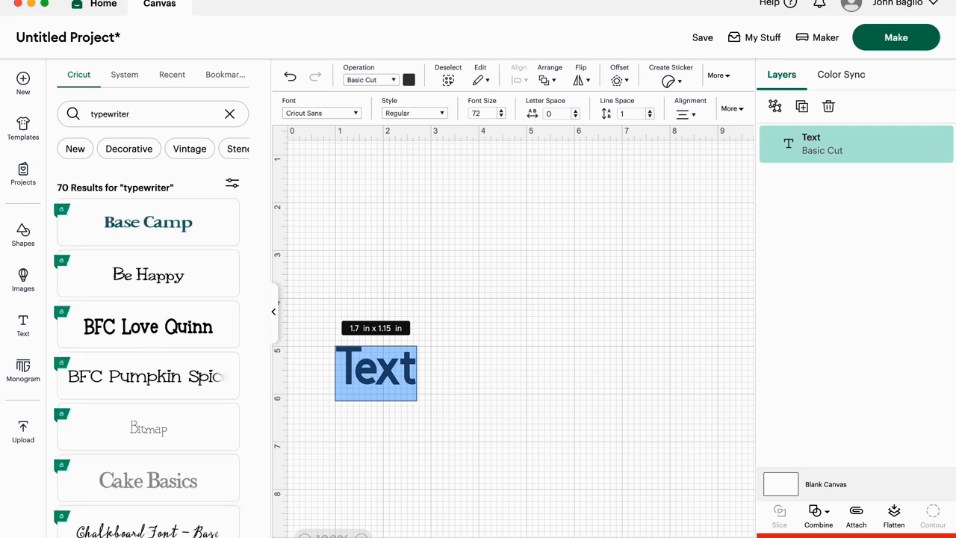
- Apply the BFC Love Quinn font to the text and enlarge it to about 4.44 by 1.85 in
{"action": "scroll", "coordinate": [169, 374], "scroll_direction": "down", "scroll_amount": 4}
{"action": "scroll", "coordinate": [169, 374], "scroll_direction": "down", "scroll_amount": 5}
{"action": "scroll", "coordinate": [168, 374], "scroll_direction": "up", "scroll_amount": 1}
{"action": "scroll", "coordinate": [169, 374], "scroll_direction": "down", "scroll_amount": 5}
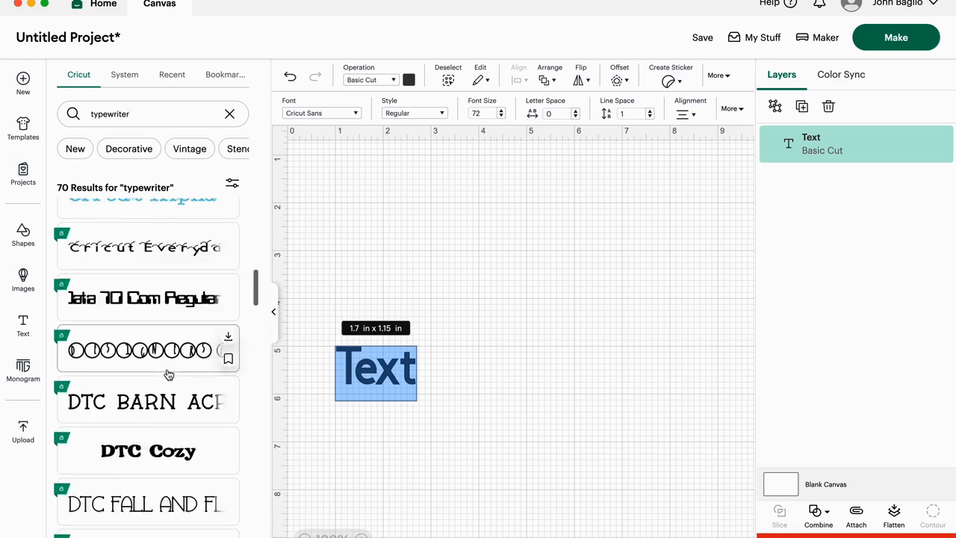
{"action": "scroll", "coordinate": [169, 374], "scroll_direction": "down", "scroll_amount": 4}
{"action": "scroll", "coordinate": [169, 374], "scroll_direction": "down", "scroll_amount": 1}
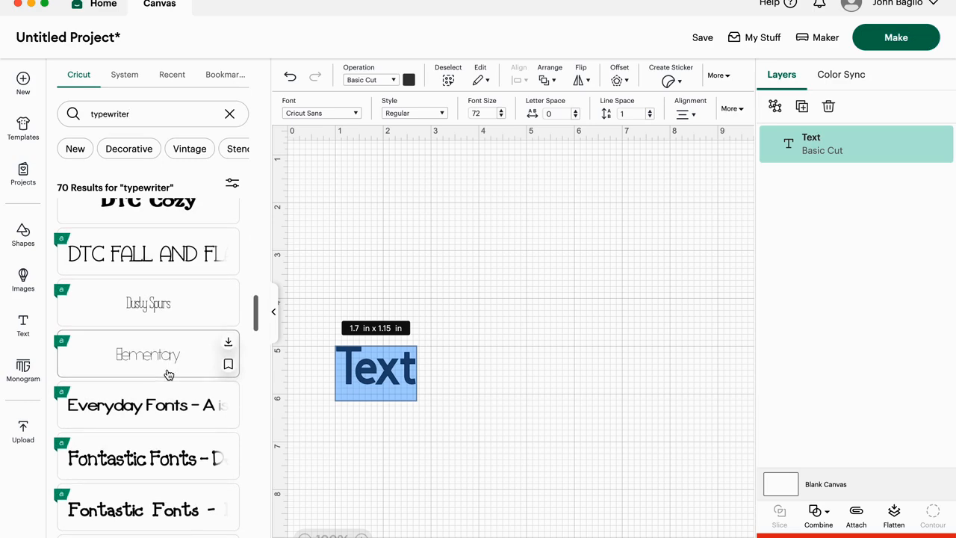
{"action": "scroll", "coordinate": [169, 374], "scroll_direction": "down", "scroll_amount": 5}
{"action": "scroll", "coordinate": [169, 374], "scroll_direction": "down", "scroll_amount": 4}
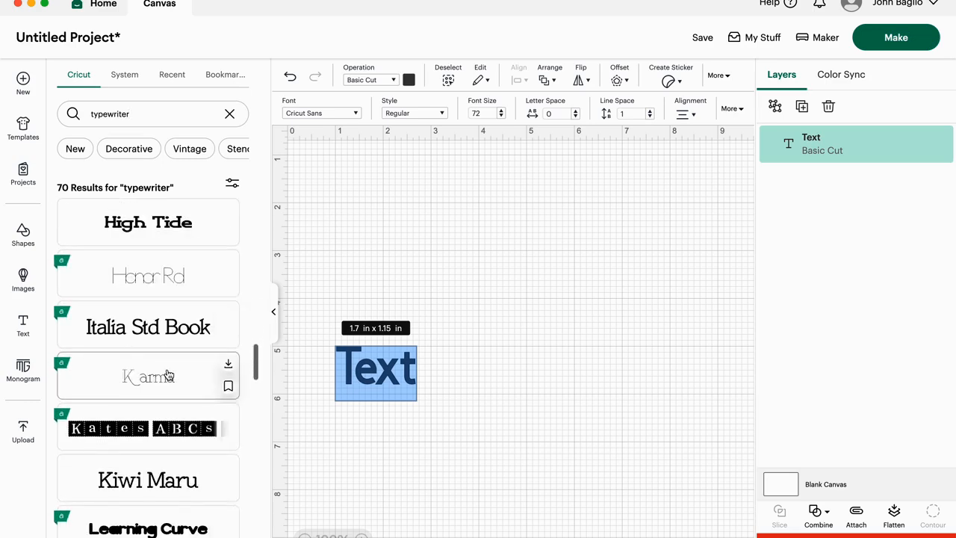
{"action": "scroll", "coordinate": [169, 374], "scroll_direction": "down", "scroll_amount": 4}
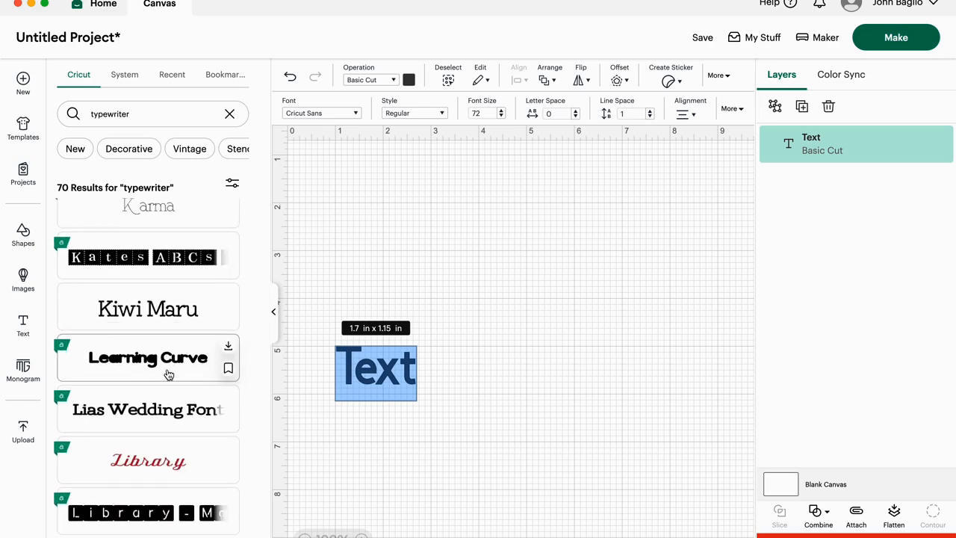
{"action": "scroll", "coordinate": [169, 374], "scroll_direction": "up", "scroll_amount": 20}
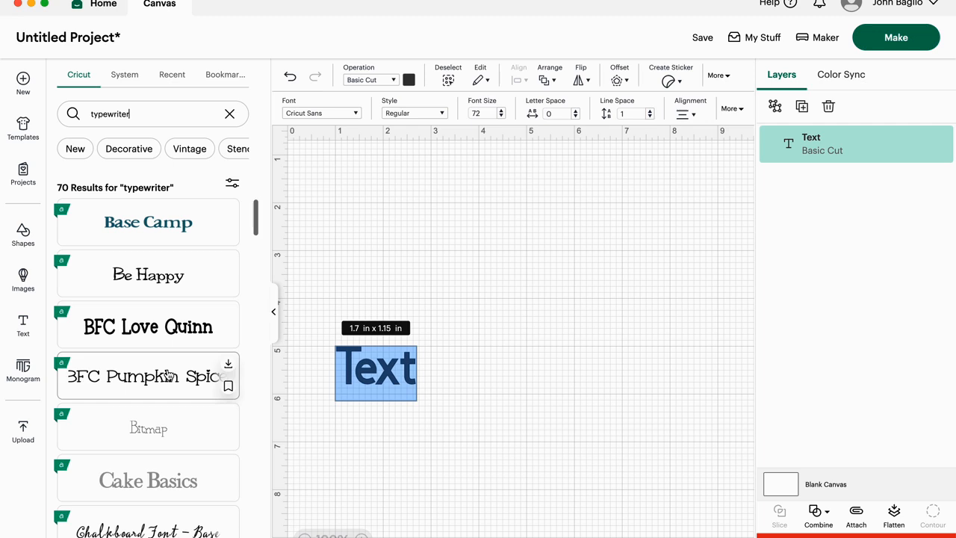
{"action": "left_click", "coordinate": [146, 336]}
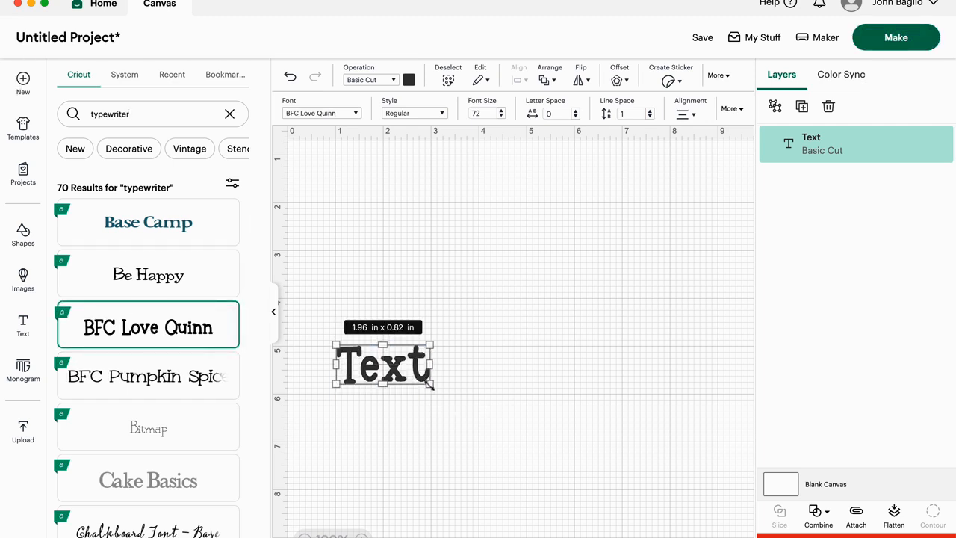
{"action": "left_click_drag", "start_coordinate": [431, 384], "coordinate": [553, 419]}
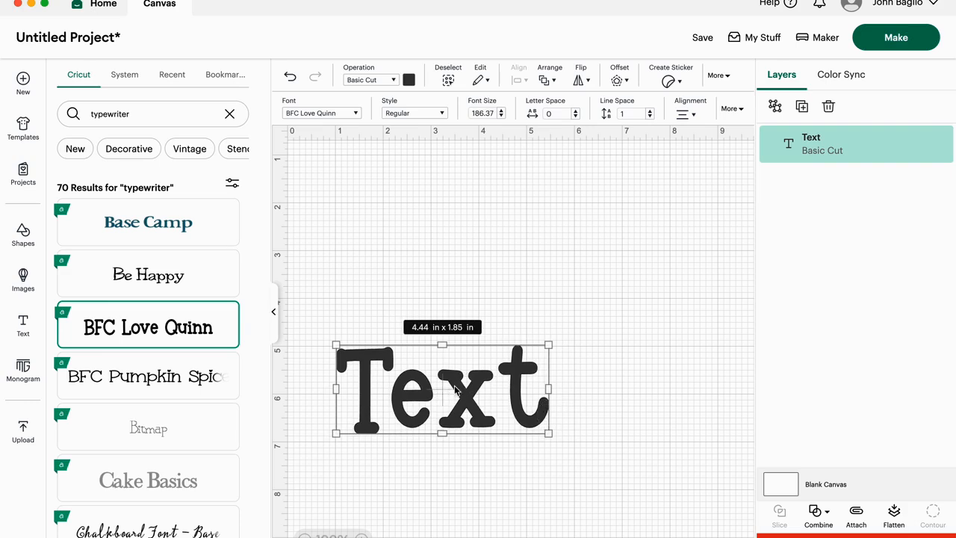
- Replace the placeholder wording with the teacher's title and last initial, and move the text up to about the 2-inch mark
{"action": "double_click", "coordinate": [445, 388]}
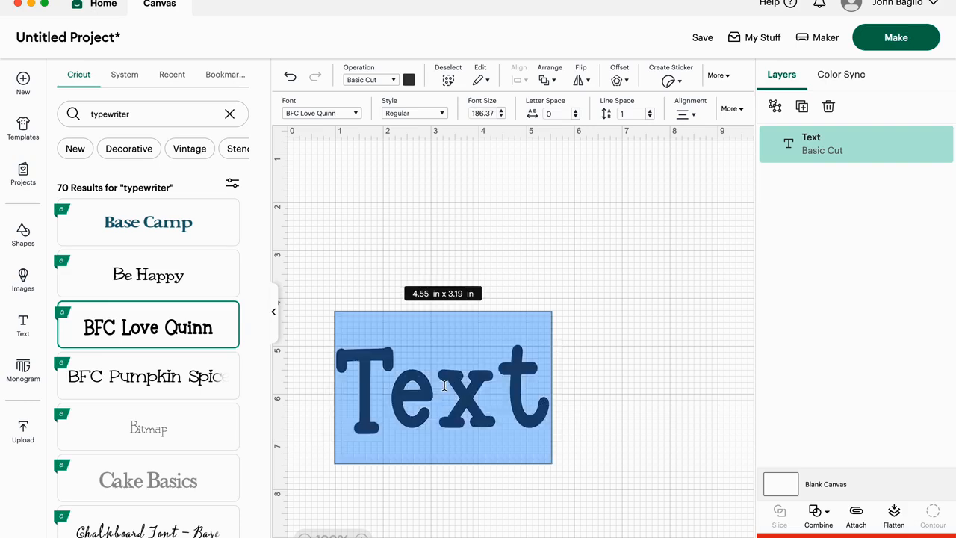
{"action": "type", "text": "Mr. BagL"}
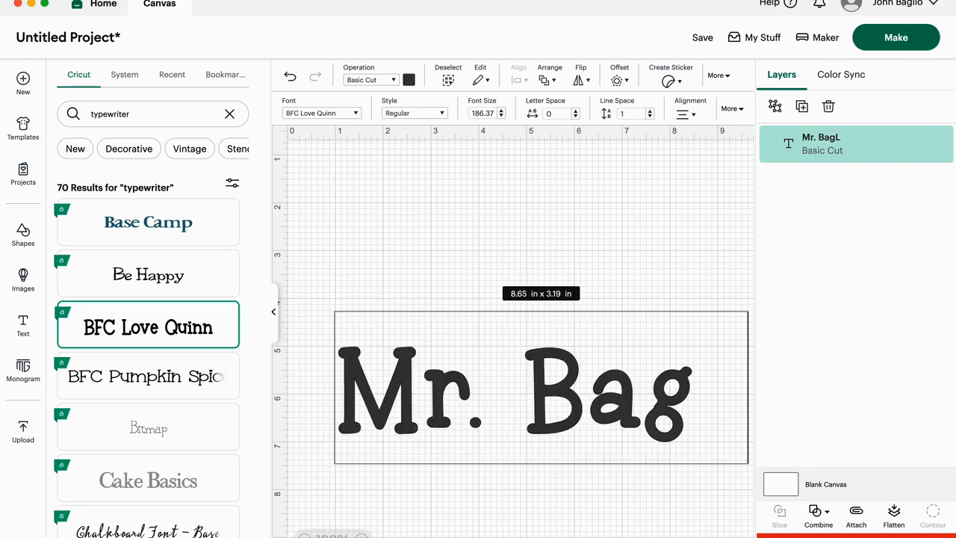
{"action": "key", "text": "BackSpace"}
{"action": "key", "text": "BackSpace"}
{"action": "key", "text": "BackSpace"}
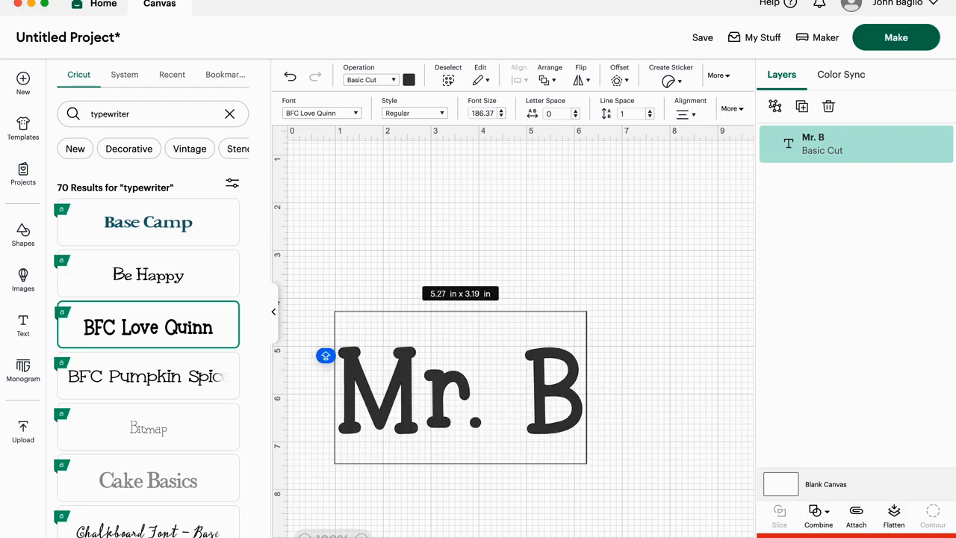
{"action": "left_click", "coordinate": [488, 399]}
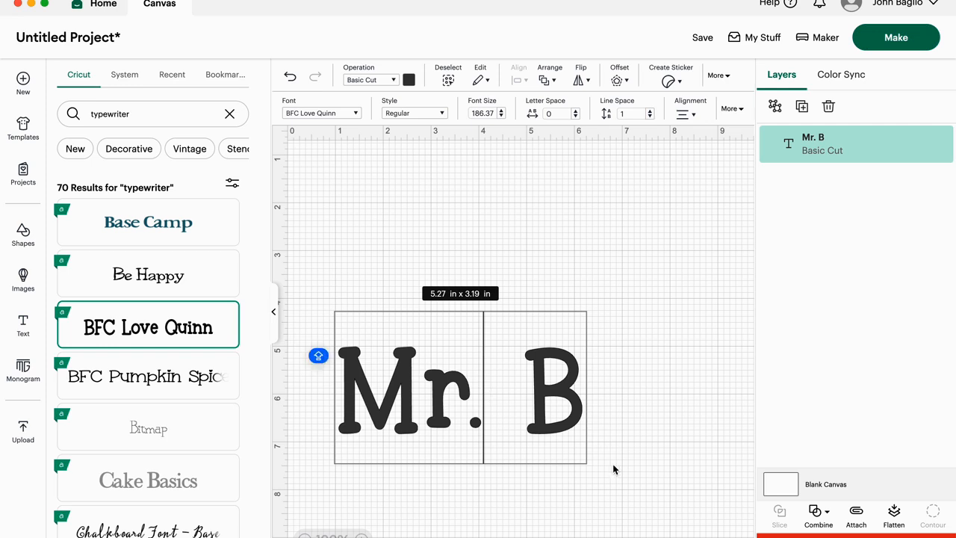
{"action": "left_click", "coordinate": [630, 291]}
{"action": "left_click_drag", "start_coordinate": [420, 402], "coordinate": [403, 243]}
- Review the operation types available for the text, such as cut, draw and print then cut
{"action": "left_click", "coordinate": [392, 80]}
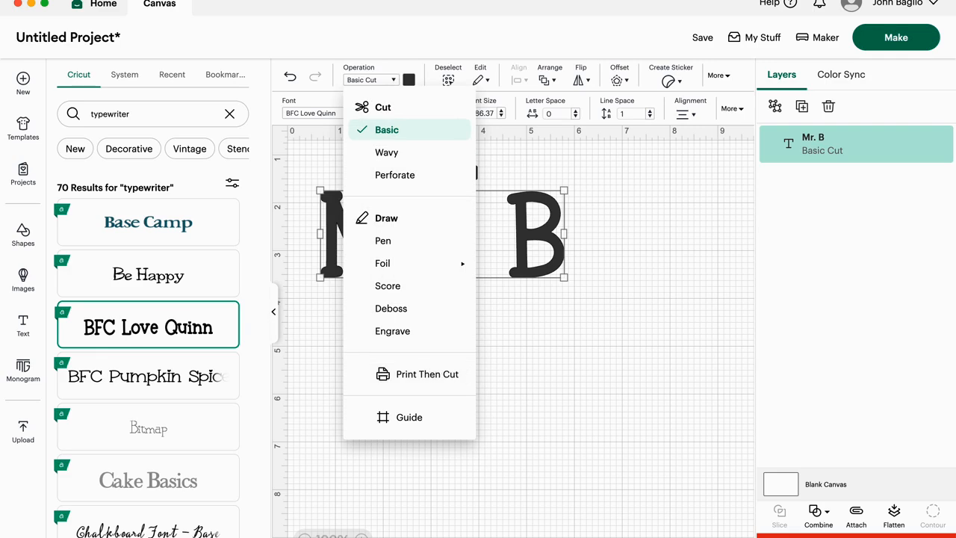
{"action": "left_click", "coordinate": [410, 80]}
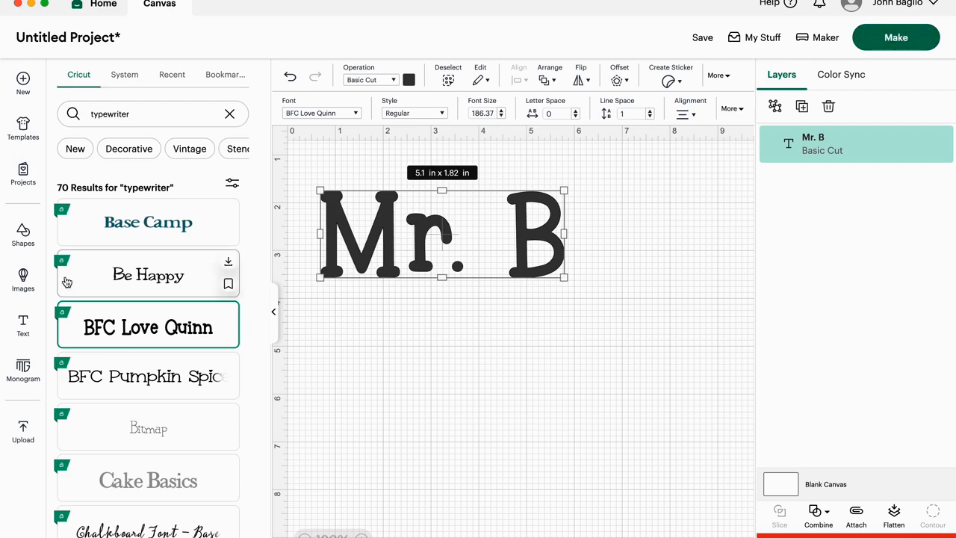
- Browse the available shapes and the image library for artwork to add to the design
{"action": "left_click", "coordinate": [23, 233]}
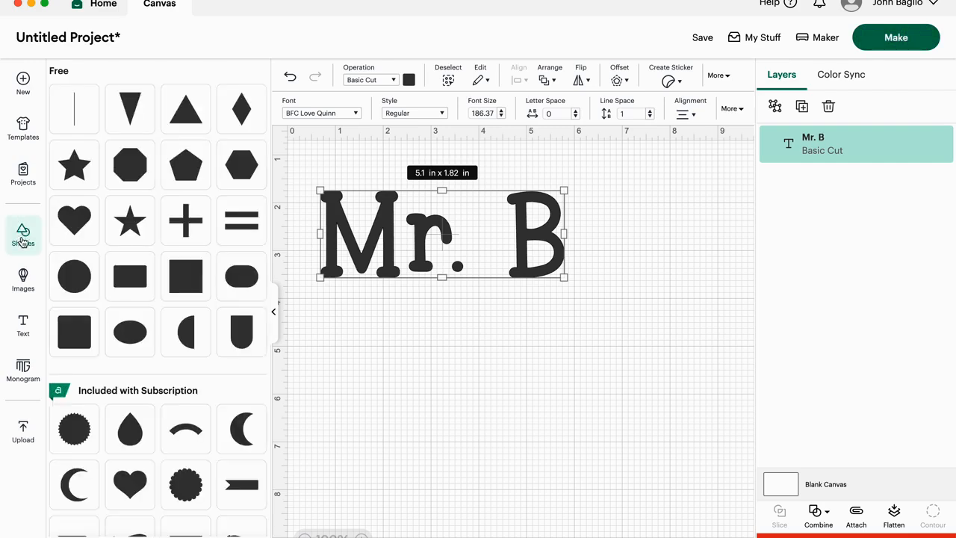
{"action": "left_click", "coordinate": [24, 277]}
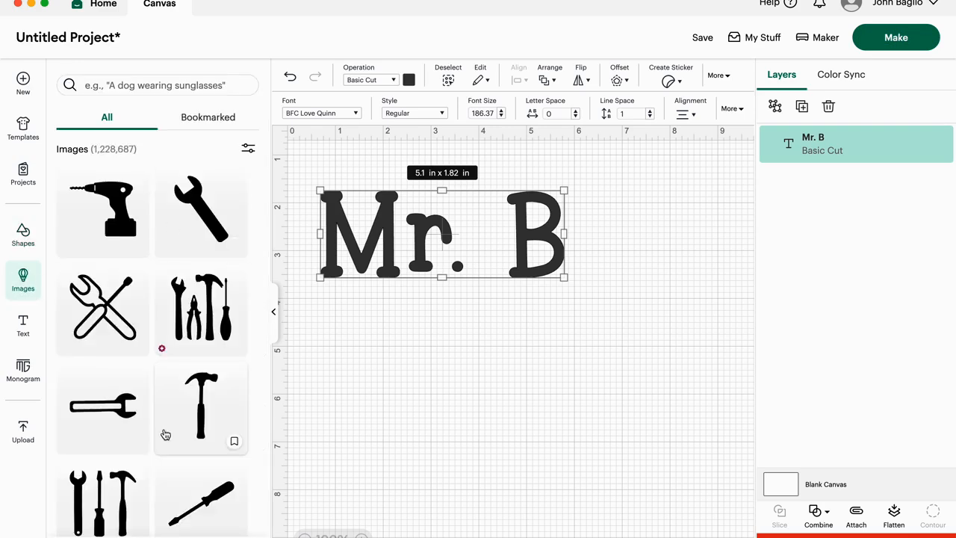
{"action": "scroll", "coordinate": [165, 436], "scroll_direction": "down", "scroll_amount": 5}
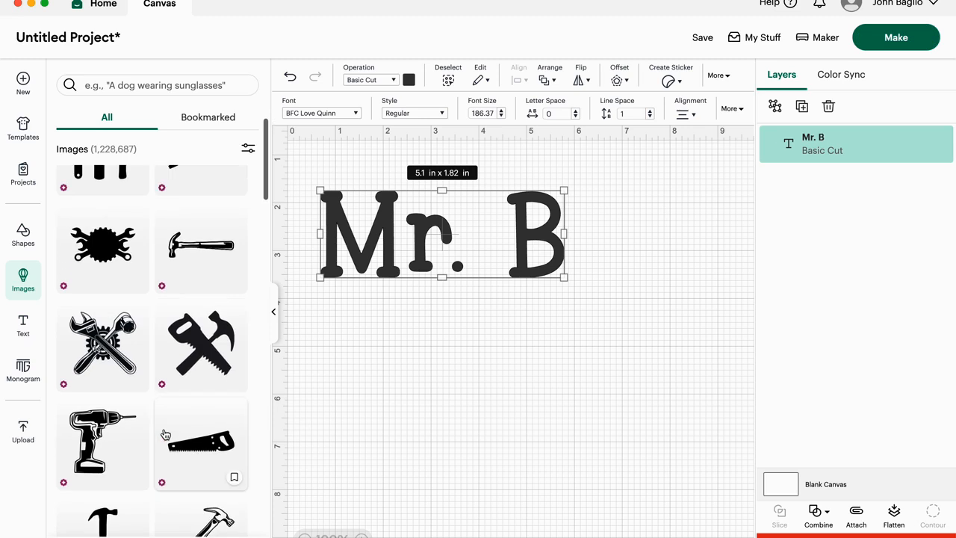
{"action": "scroll", "coordinate": [160, 436], "scroll_direction": "down", "scroll_amount": 5}
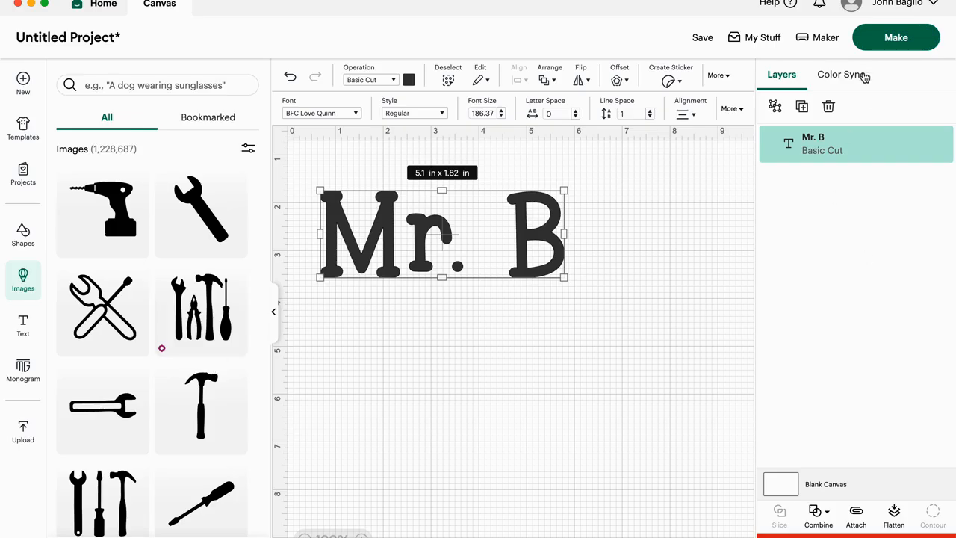
- Send the design to be made, first saving the project under the teacher's title and last initial, without adding it to a collection
{"action": "left_click", "coordinate": [899, 50]}
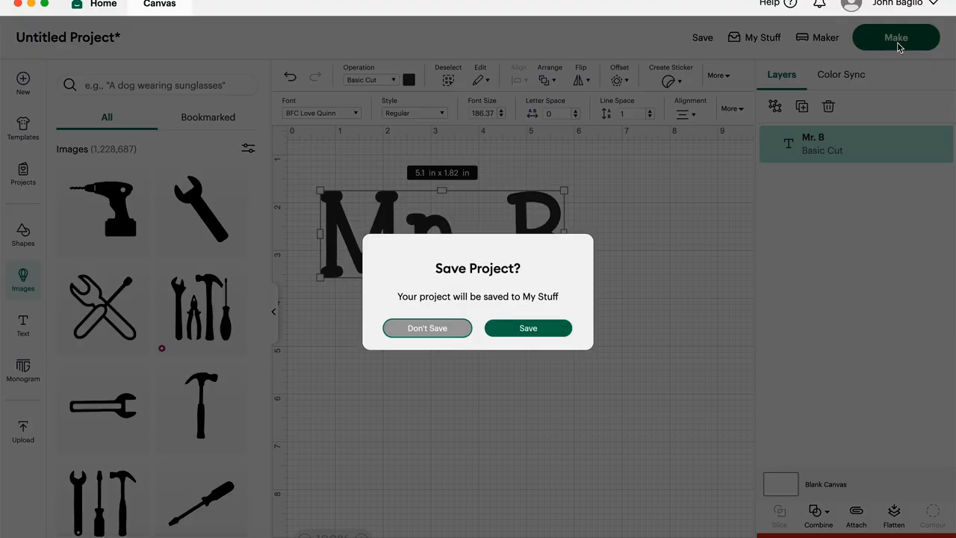
{"action": "left_click", "coordinate": [533, 329]}
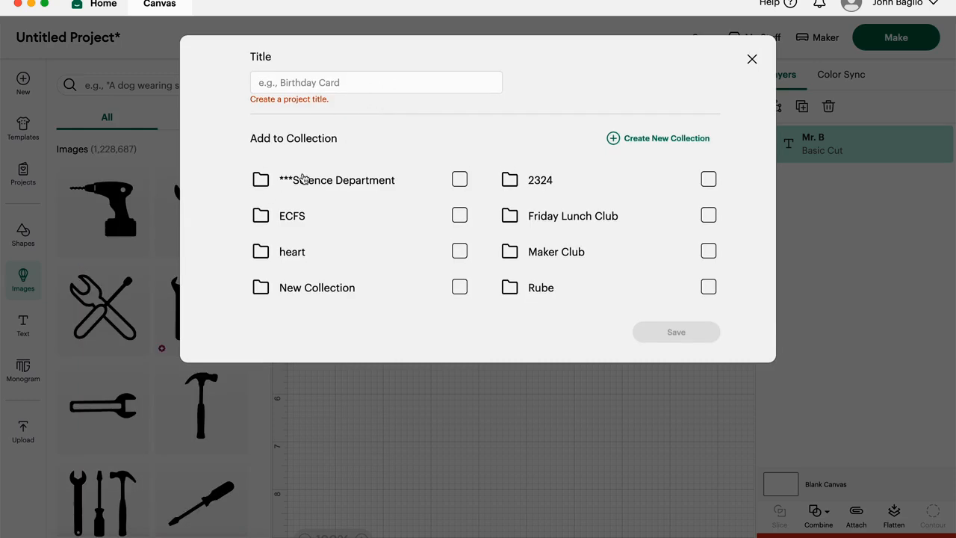
{"action": "key", "text": "Caps_Lock"}
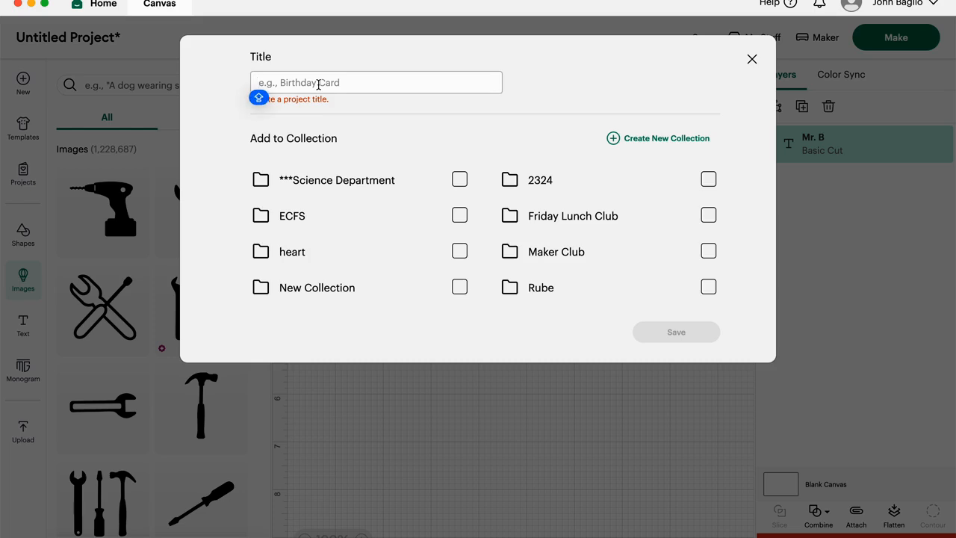
{"action": "type", "text": "MR."}
{"action": "key", "text": "Caps_Lock"}
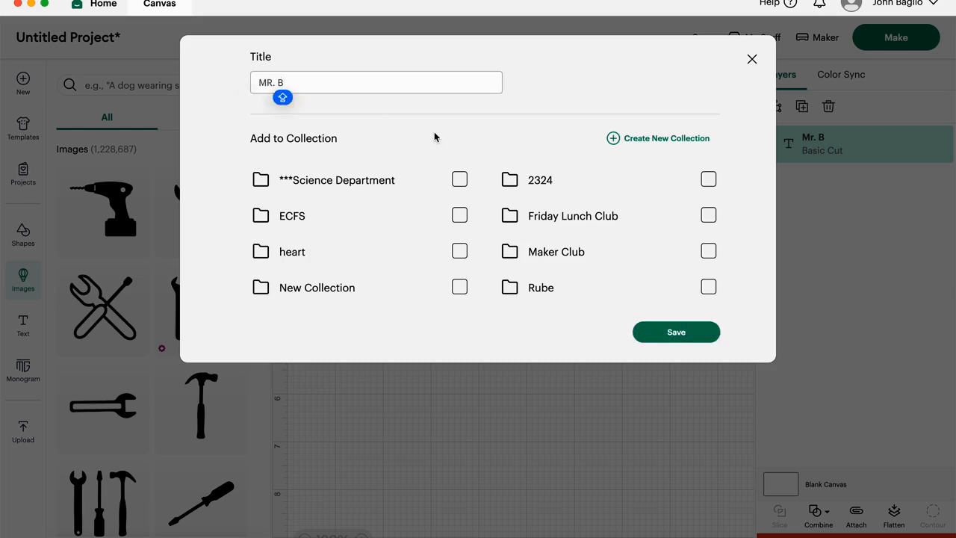
{"action": "left_click", "coordinate": [677, 334]}
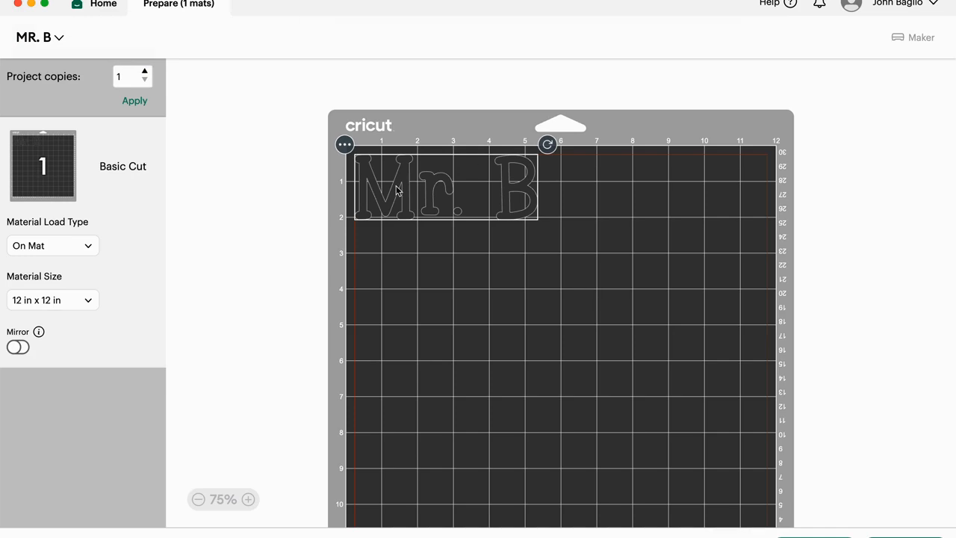
- Position the name text on the cutting mat, tight against the margins of the mat's upper-left corner
{"action": "left_click_drag", "start_coordinate": [398, 187], "coordinate": [379, 179]}
{"action": "mouse_move", "coordinate": [429, 178]}
{"action": "left_mouse_down"}
{"action": "mouse_move", "coordinate": [457, 234]}
{"action": "mouse_move", "coordinate": [431, 183]}
{"action": "left_mouse_up"}
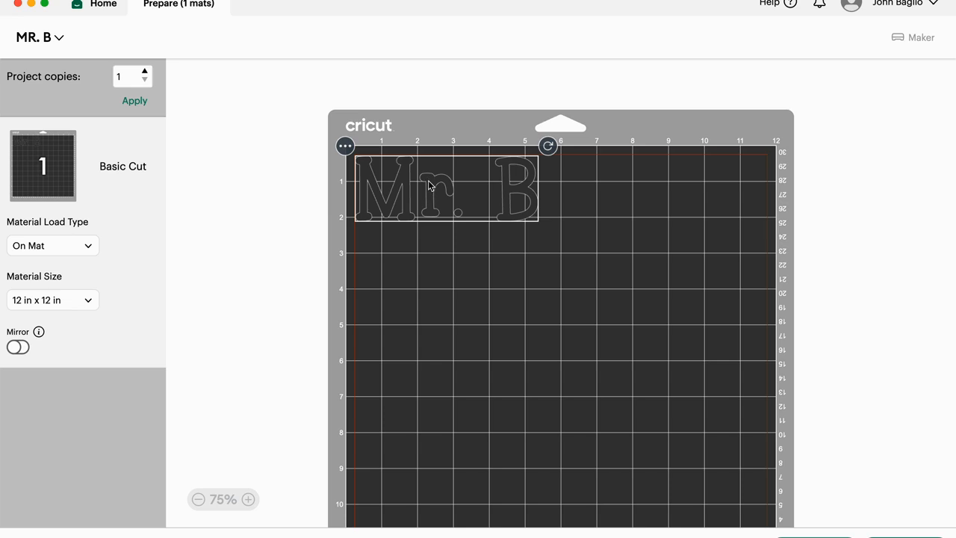
{"action": "mouse_move", "coordinate": [428, 186]}
{"action": "left_mouse_down"}
{"action": "mouse_move", "coordinate": [618, 224]}
{"action": "mouse_move", "coordinate": [427, 197]}
{"action": "mouse_move", "coordinate": [419, 182]}
{"action": "left_mouse_up"}
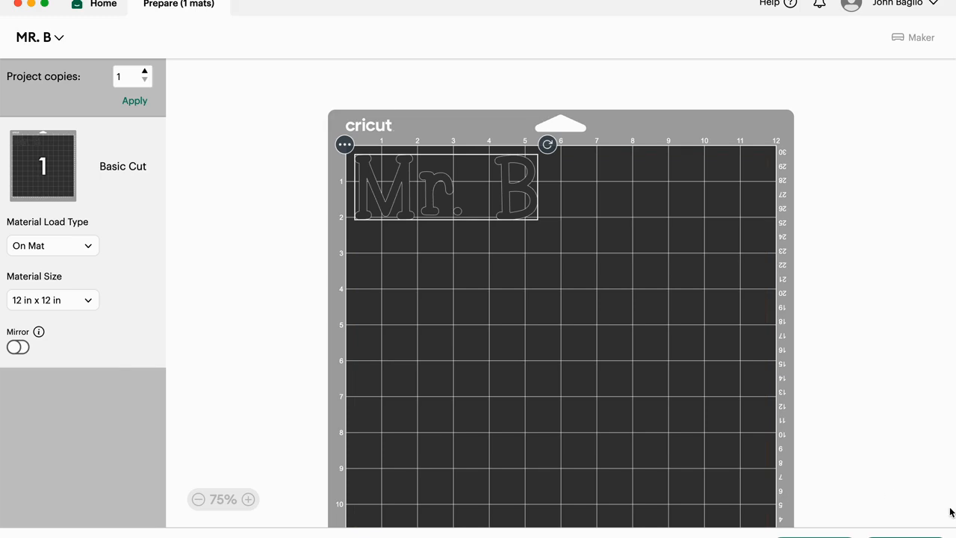
- Continue from mat preparation to the cutting setup and connect the Maker machine over USB
{"action": "left_click", "coordinate": [906, 536]}
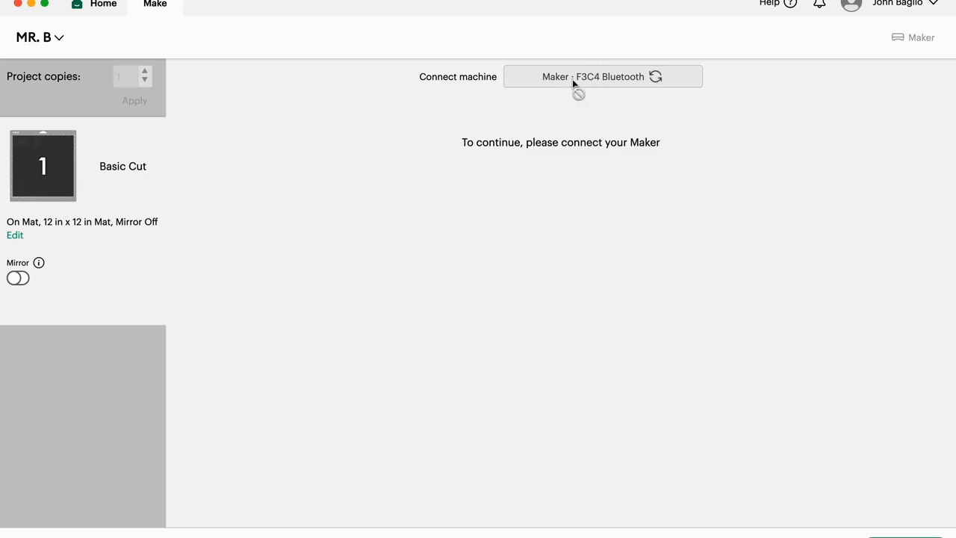
{"action": "left_click", "coordinate": [542, 192]}
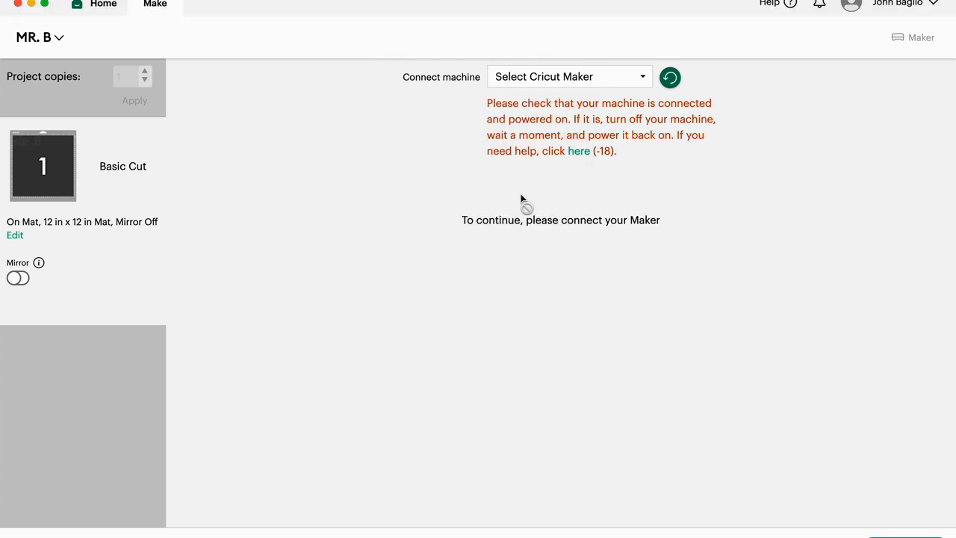
{"action": "left_click", "coordinate": [644, 79]}
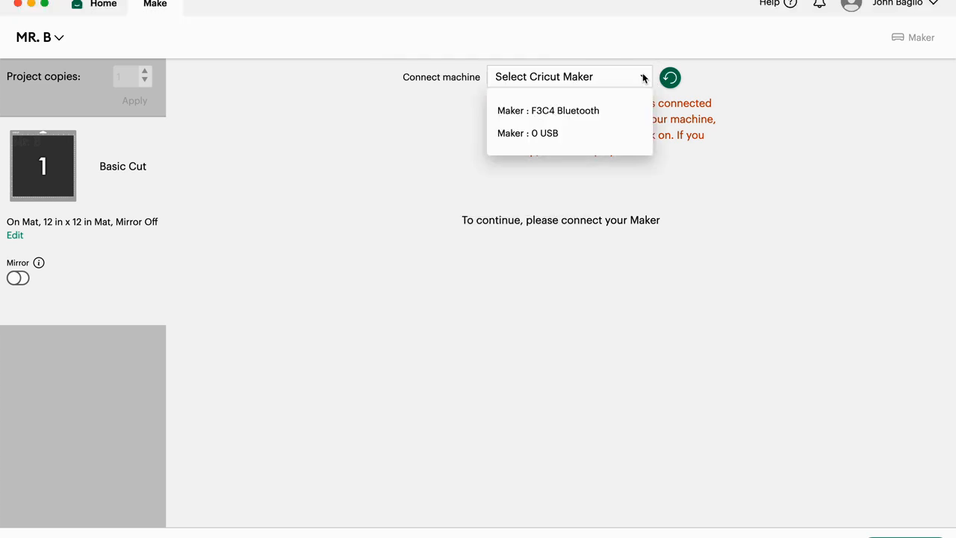
{"action": "left_click", "coordinate": [540, 141]}
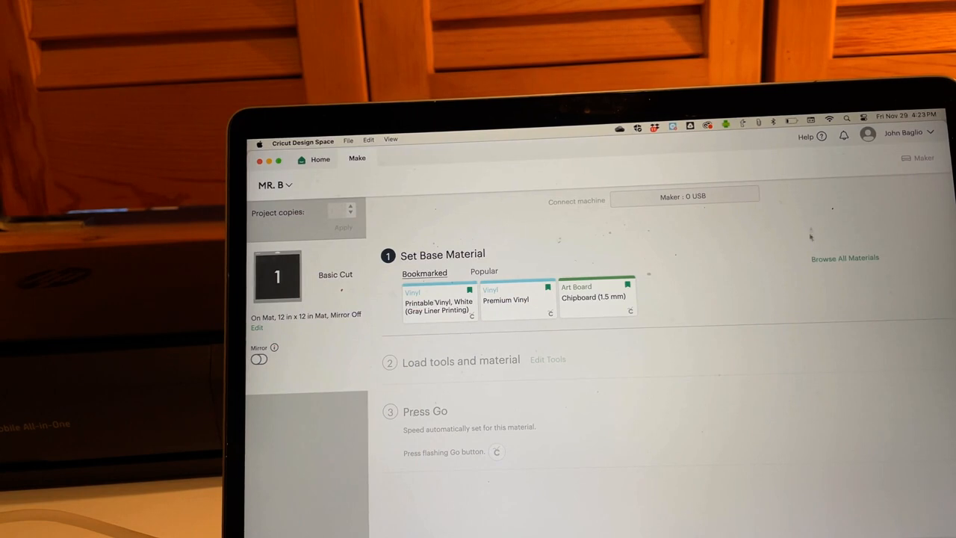
- Search the full materials list for vinyl and choose Premium Vinyl as the base material
{"action": "left_click", "coordinate": [822, 259]}
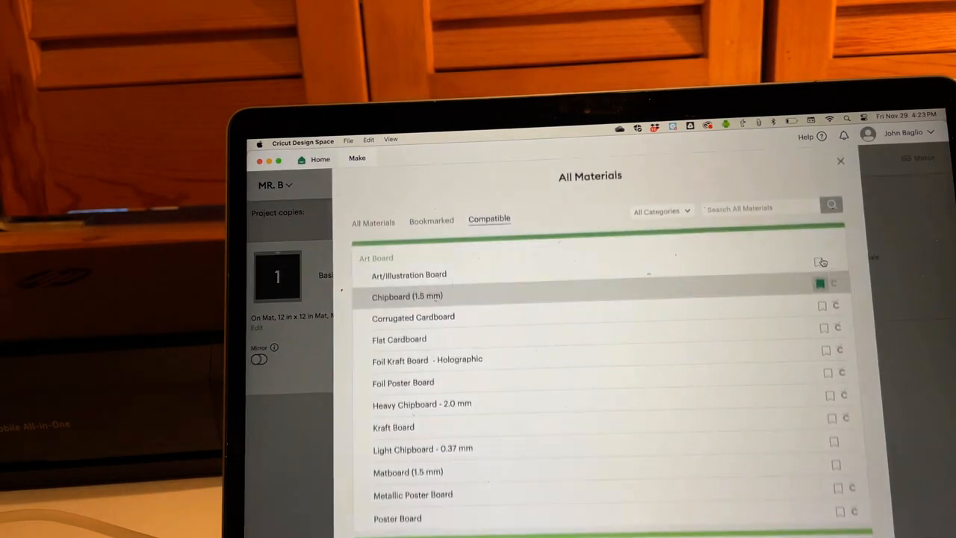
{"action": "left_click", "coordinate": [759, 210]}
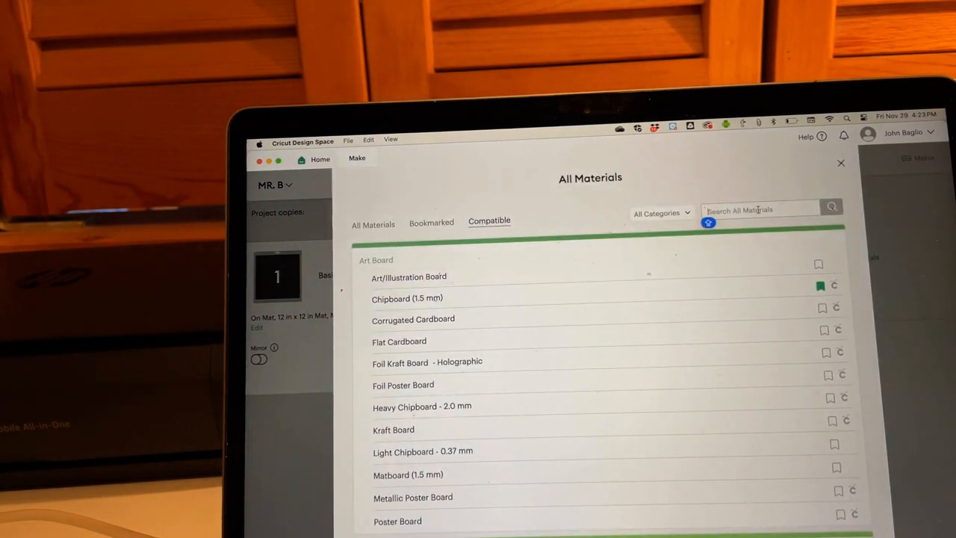
{"action": "type", "text": "VINyl"}
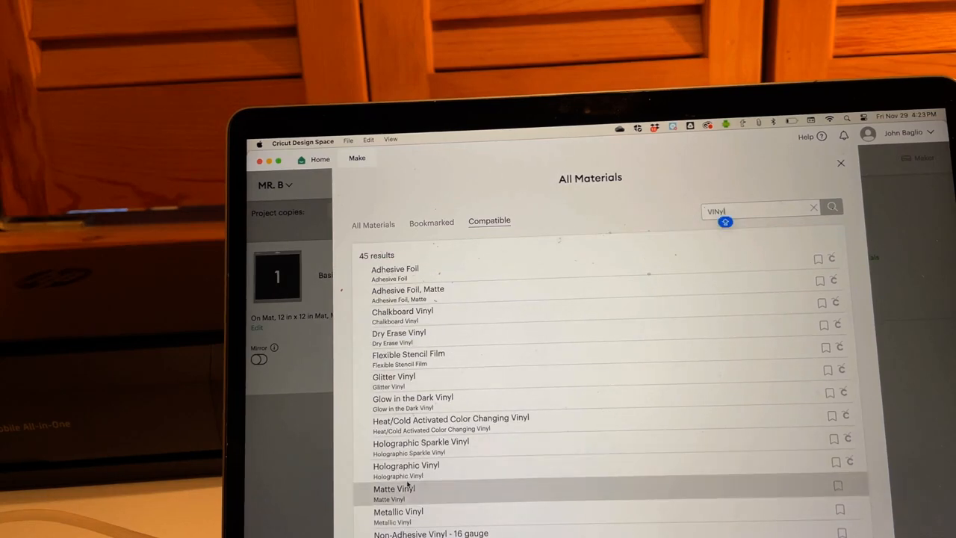
{"action": "scroll", "coordinate": [419, 493], "scroll_direction": "down", "scroll_amount": 5}
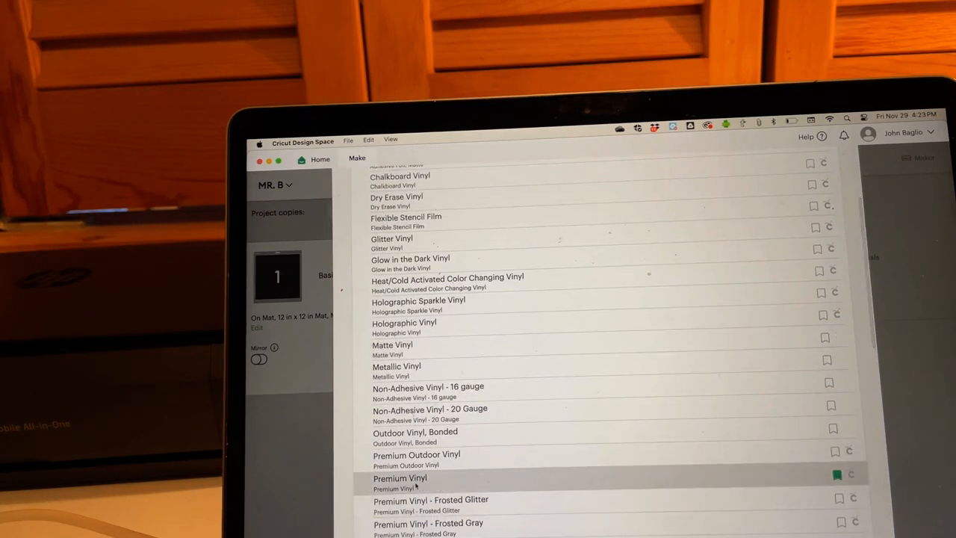
{"action": "left_click", "coordinate": [414, 482]}
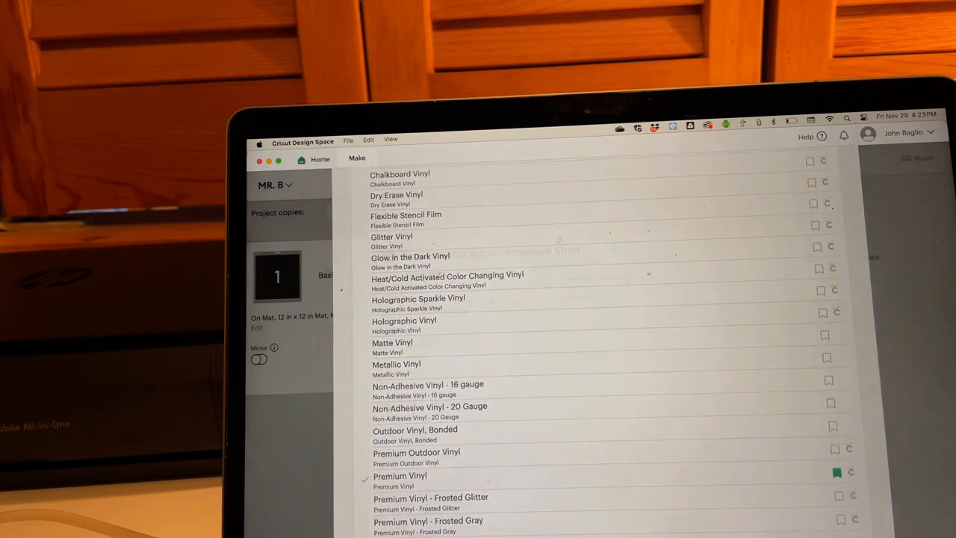